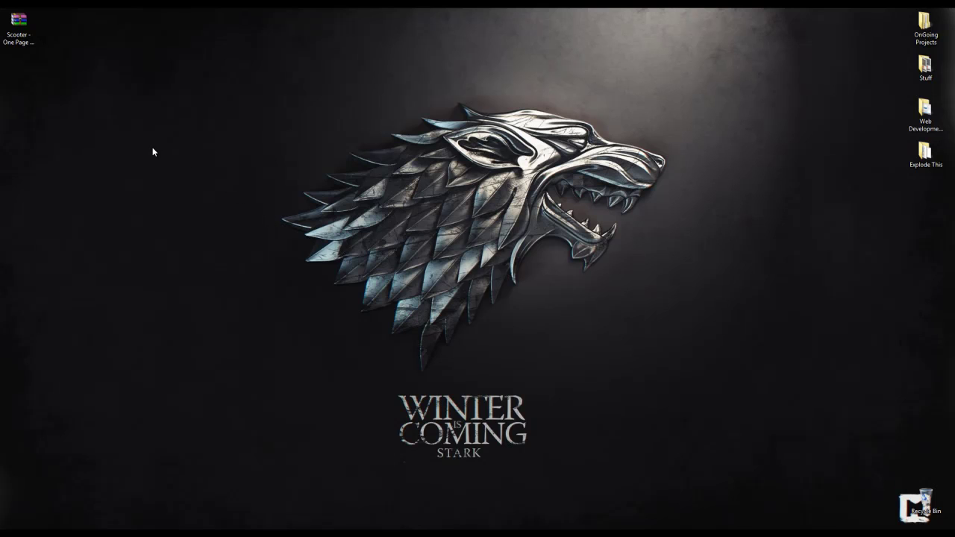
Extract the Scooter - One Page Multi-Purpose Theme archive on the desktop into its own folder and open that folder.
left_click(19, 30)
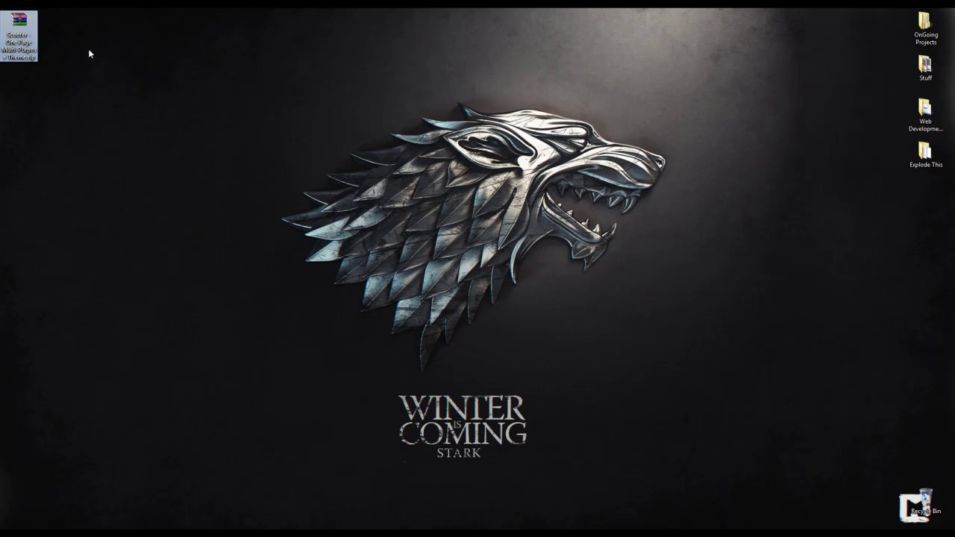
right_click(24, 37)
left_click(54, 72)
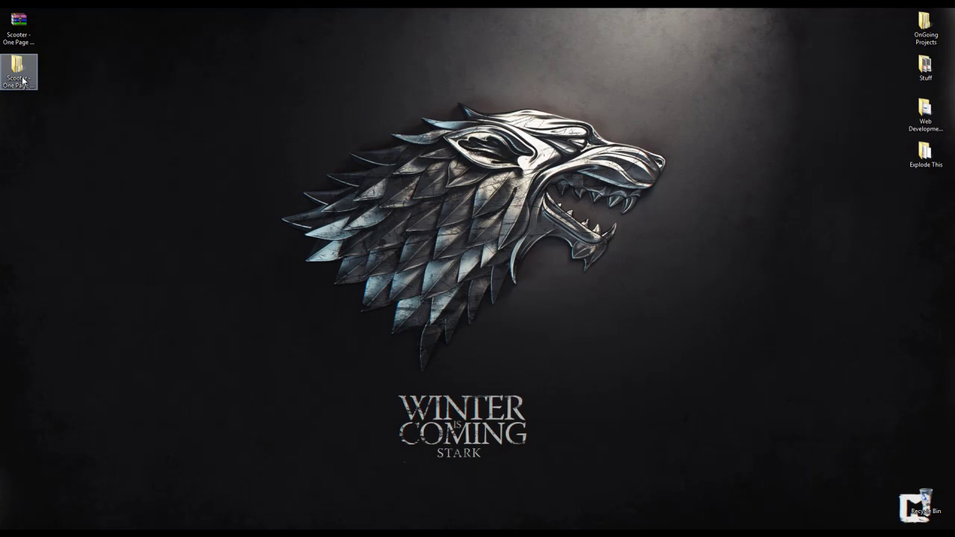
double_click(22, 79)
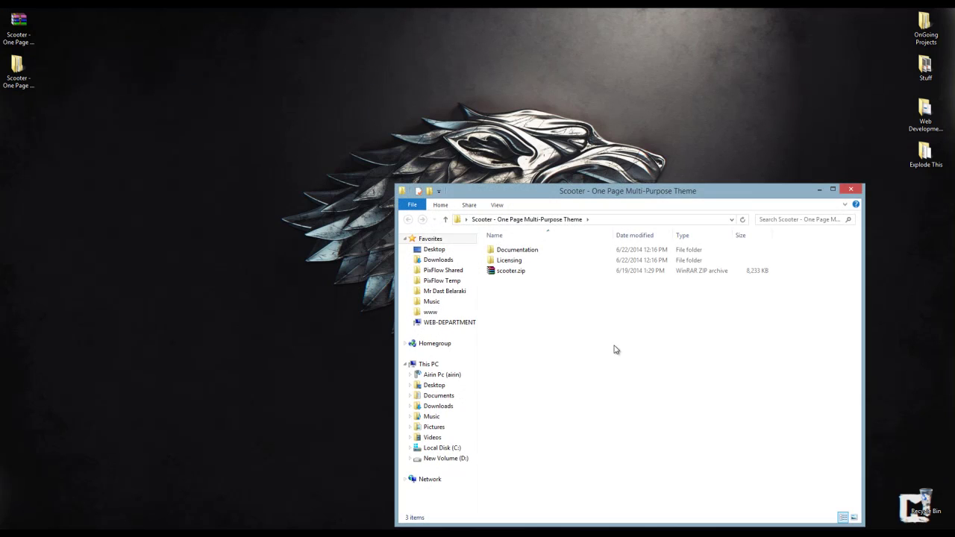
Look through the Documentation folder for the index.html guide and return to the theme package folder.
double_click(519, 251)
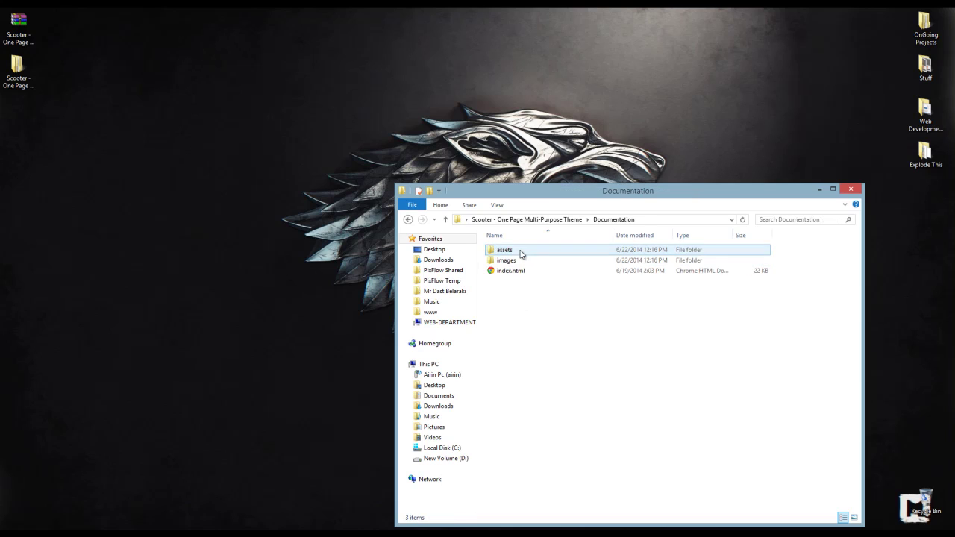
left_click(518, 271)
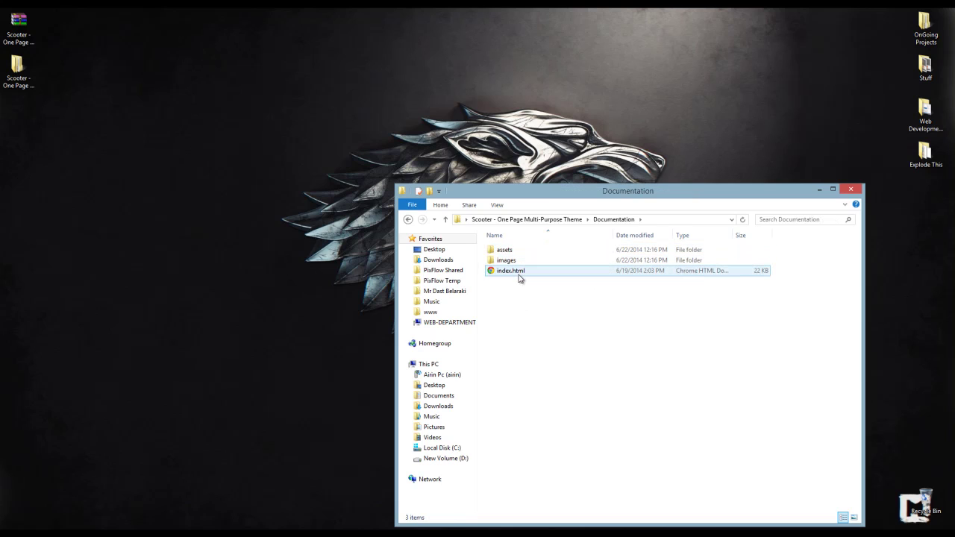
left_click(408, 221)
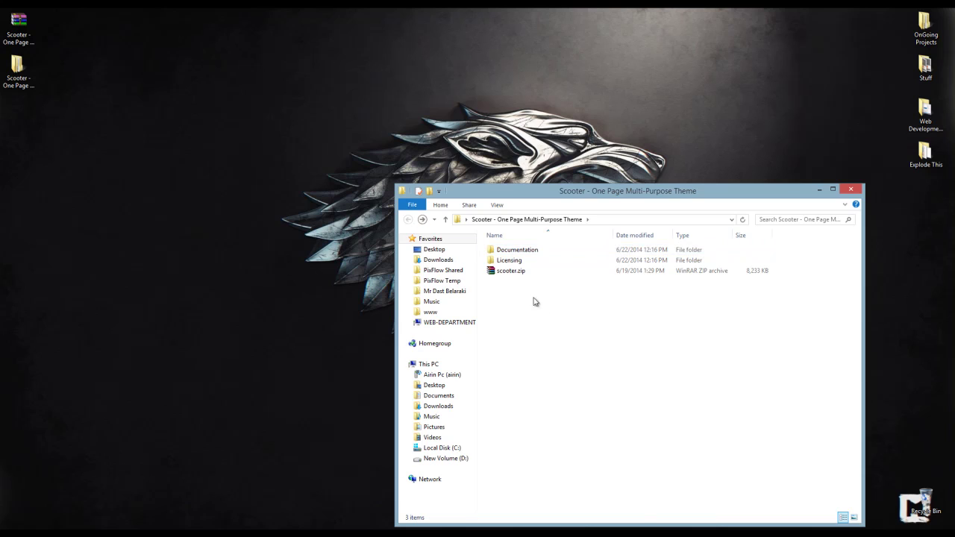
Extract scooter.zip inside the theme package folder into a scooter folder.
left_click(515, 272)
right_click(513, 273)
left_click(552, 311)
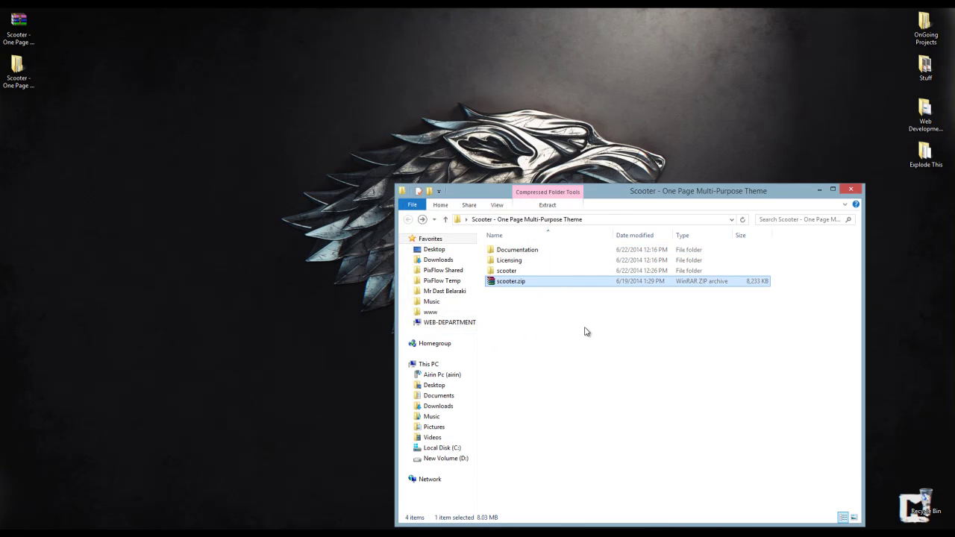
Copy the extracted scooter folder into the themes folder of the development site's wp-content directory.
left_click(513, 271)
right_click(512, 271)
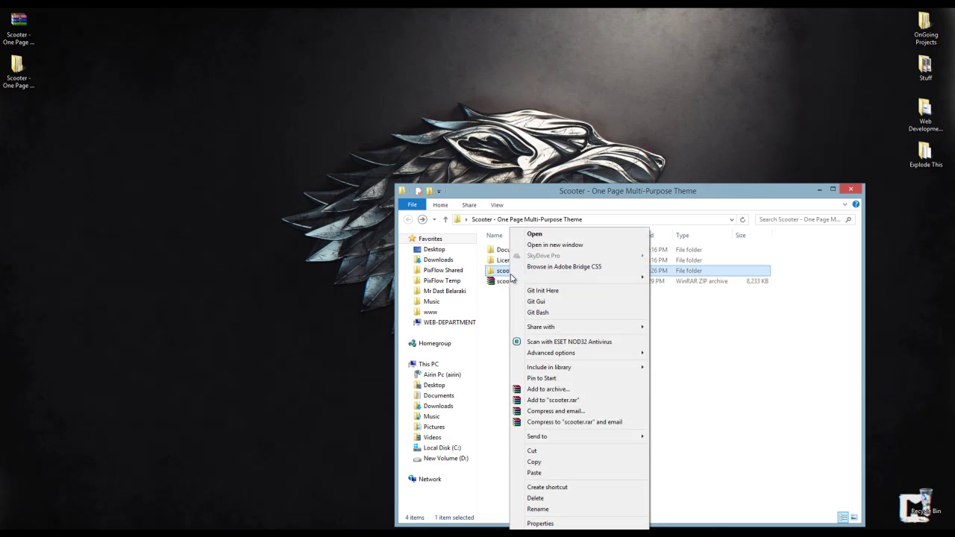
left_click(534, 461)
left_click(119, 536)
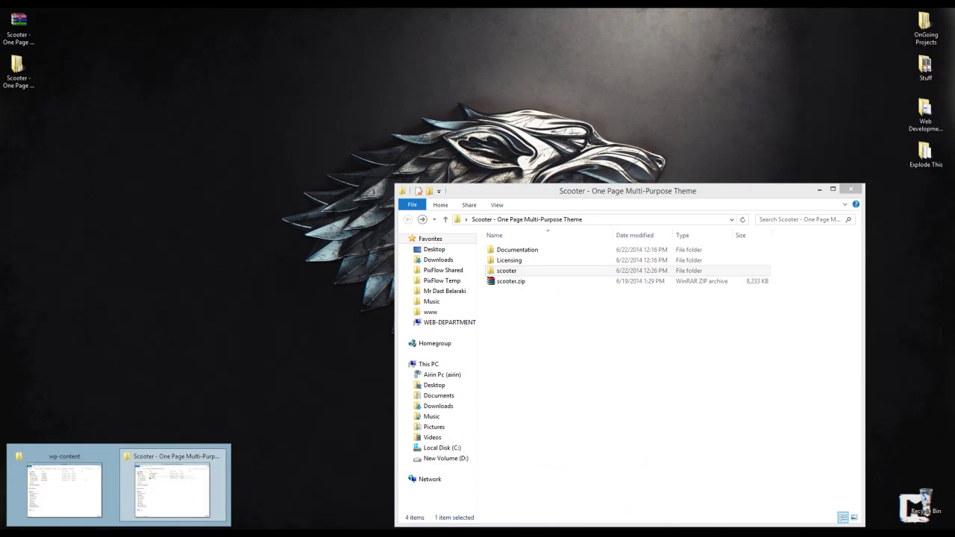
left_click(64, 492)
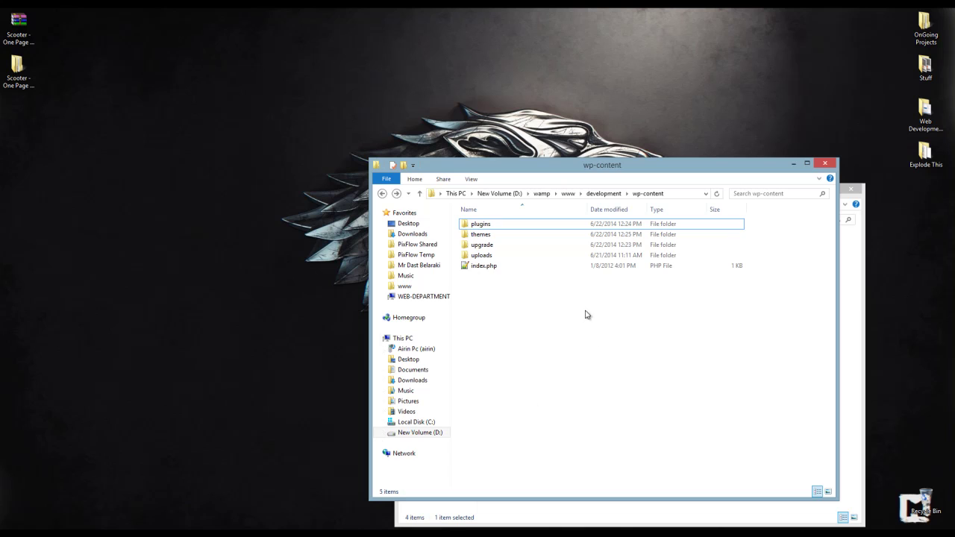
double_click(479, 235)
right_click(507, 279)
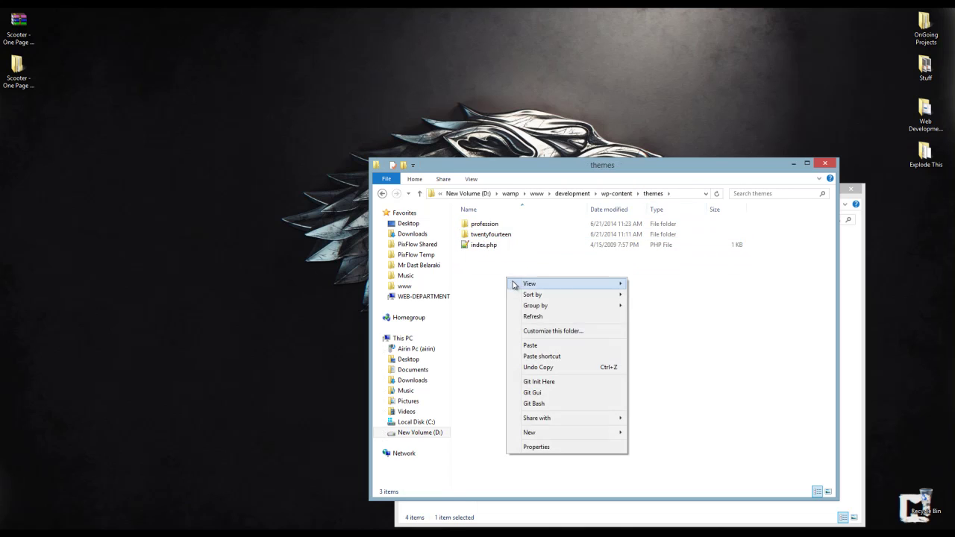
left_click(529, 346)
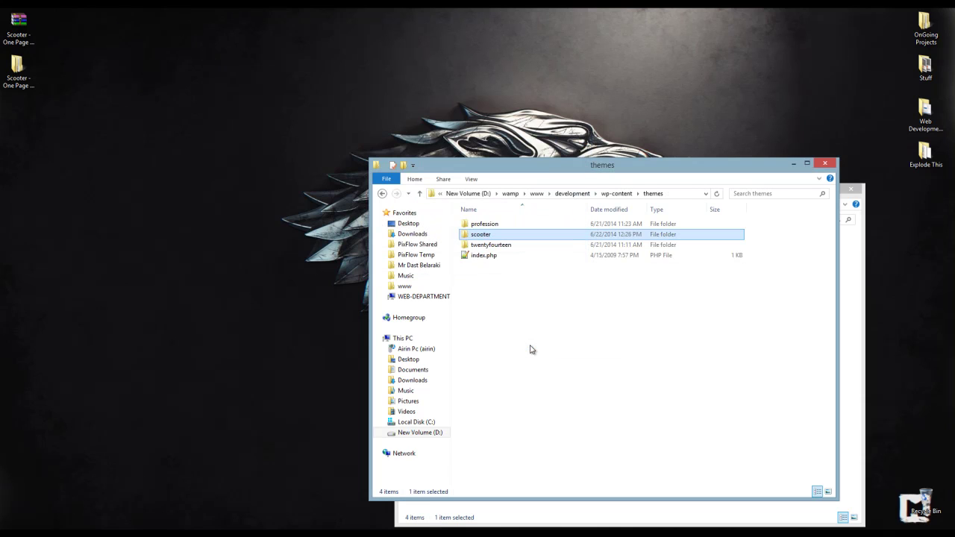
Switch to the WordPress dashboard in the browser and activate the scooter theme.
key("alt+Tab")
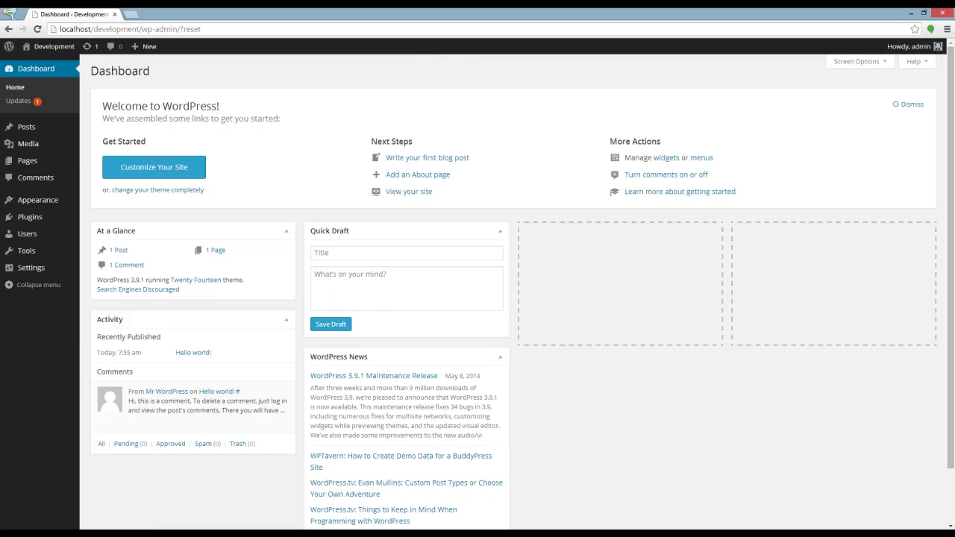
left_click(50, 201)
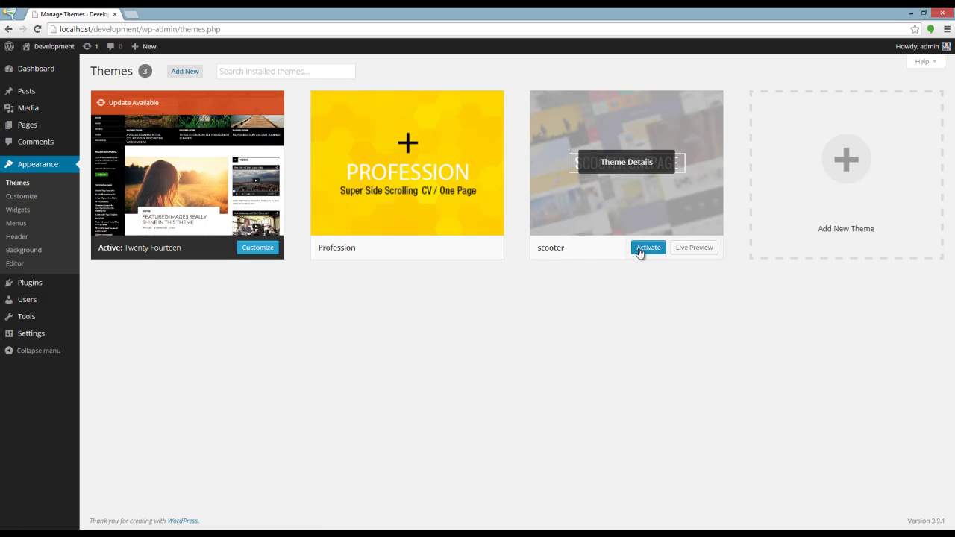
left_click(643, 247)
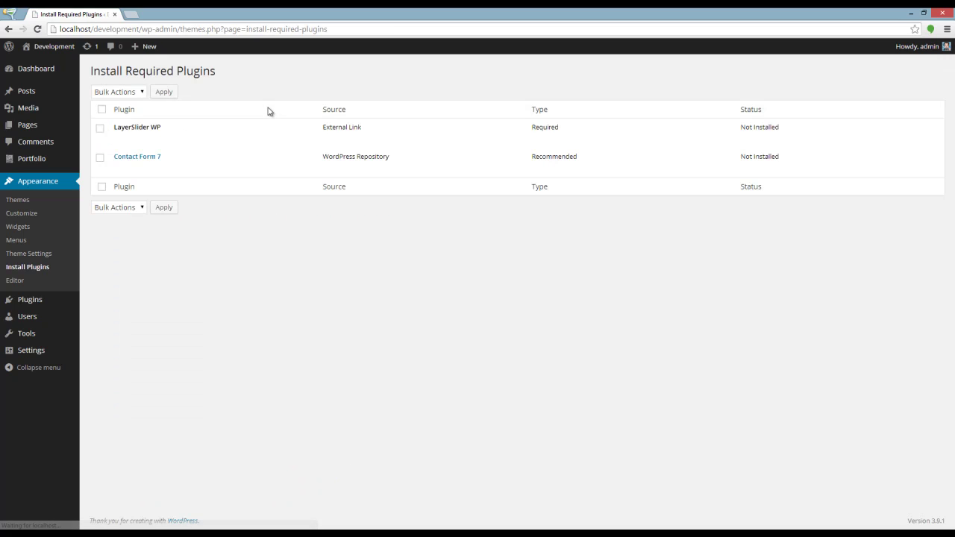
Install the LayerSlider WP and Contact Form 7 plugins together with the bulk Install action.
left_click(100, 128)
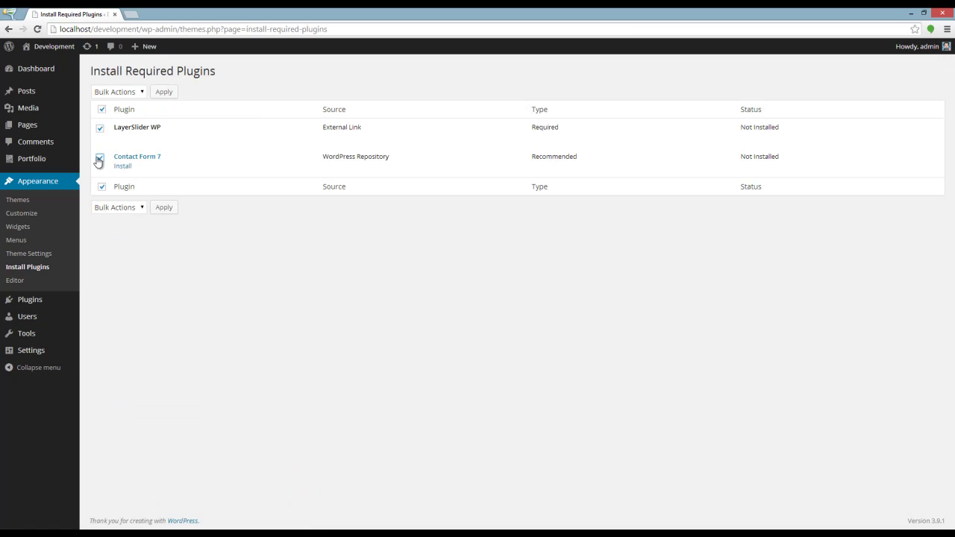
left_click(141, 94)
left_click(144, 111)
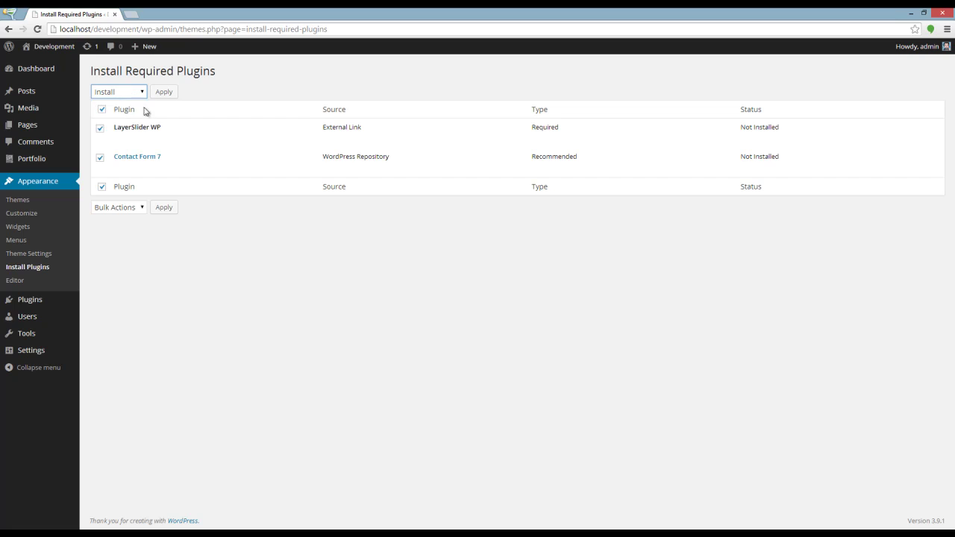
left_click(164, 93)
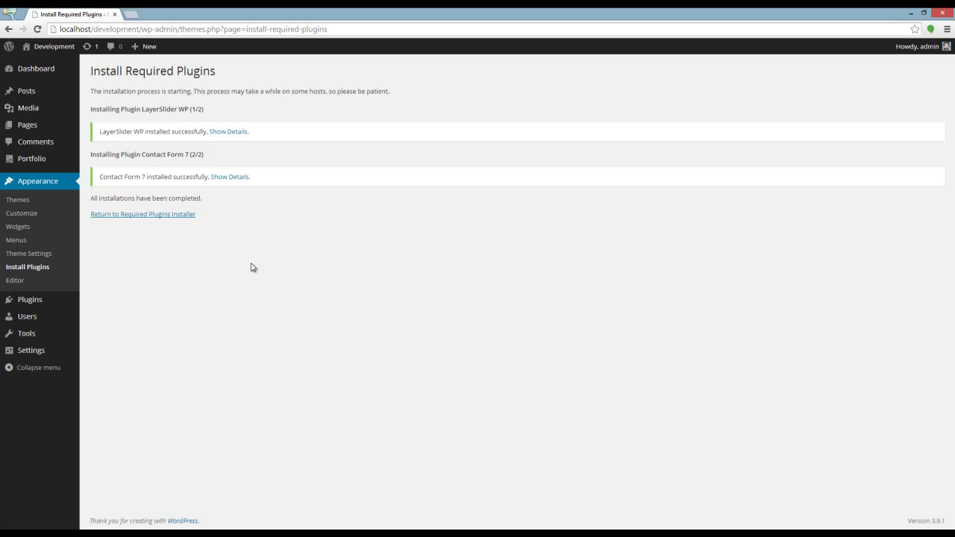
Enable the import of dummy posts, pages and categories in the Scooter theme settings and save.
left_click(30, 254)
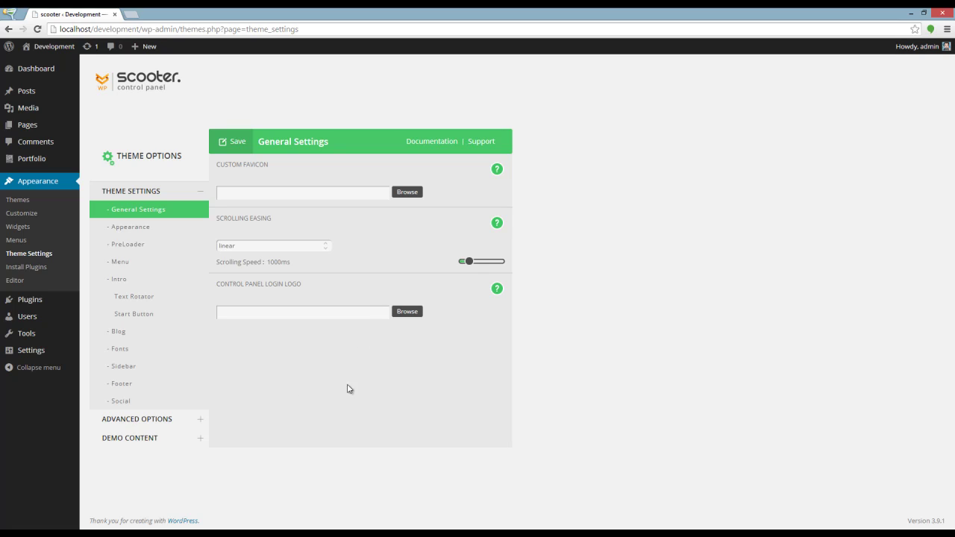
left_click(126, 443)
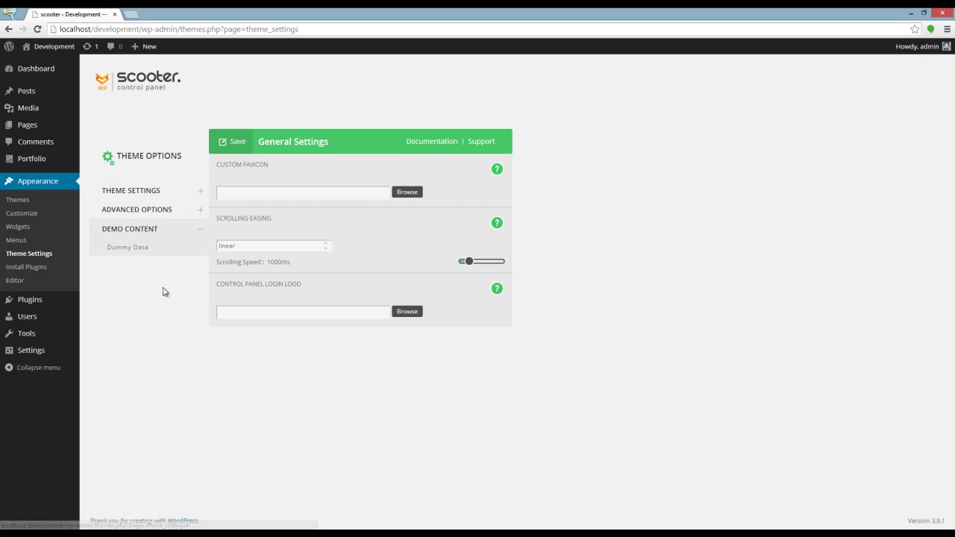
left_click(167, 253)
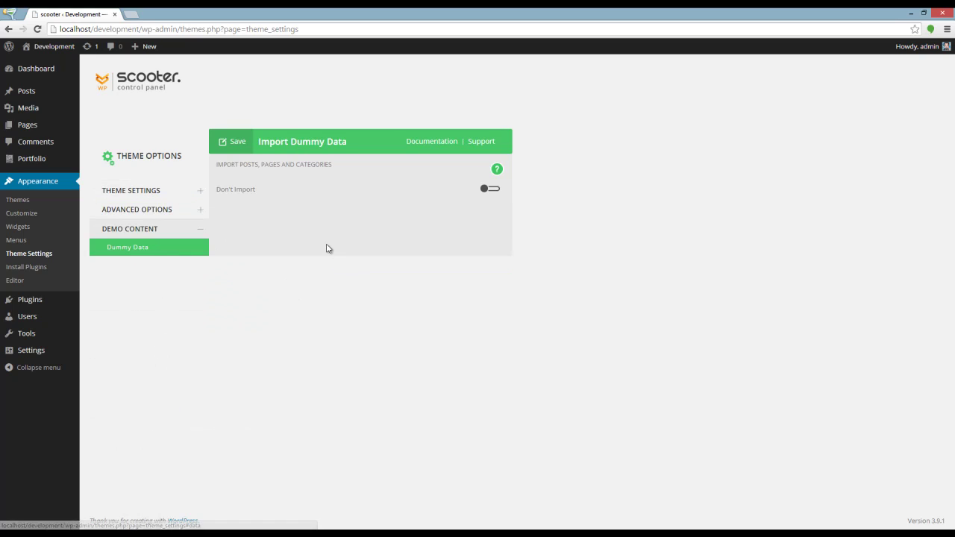
left_click(493, 191)
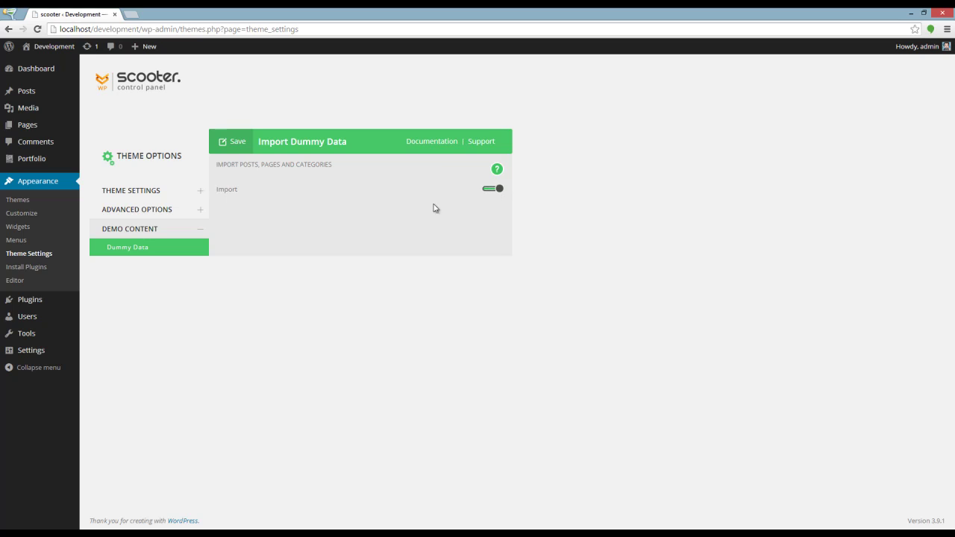
left_click(233, 146)
Review the full list of the site's pages for the imported demo content.
left_click(69, 132)
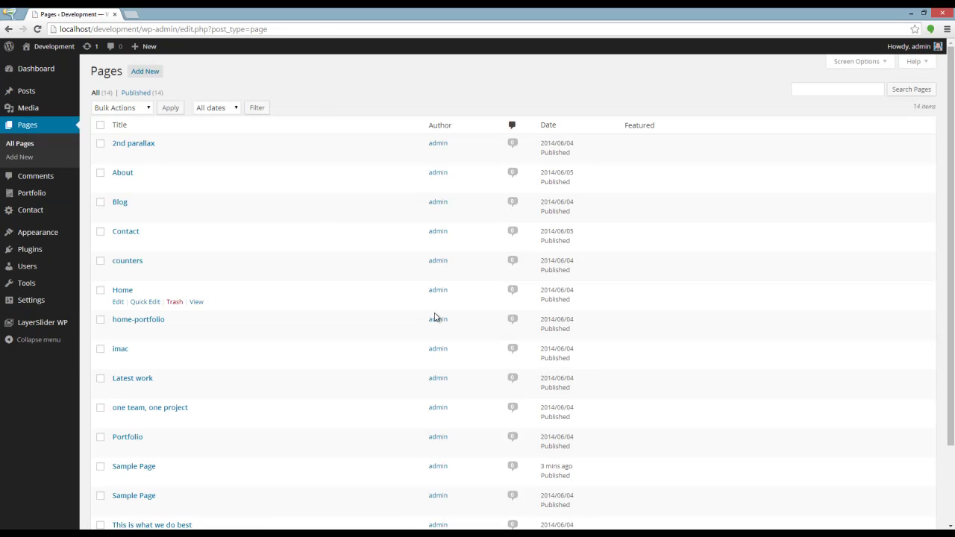
scroll(296, 332, "down", 2)
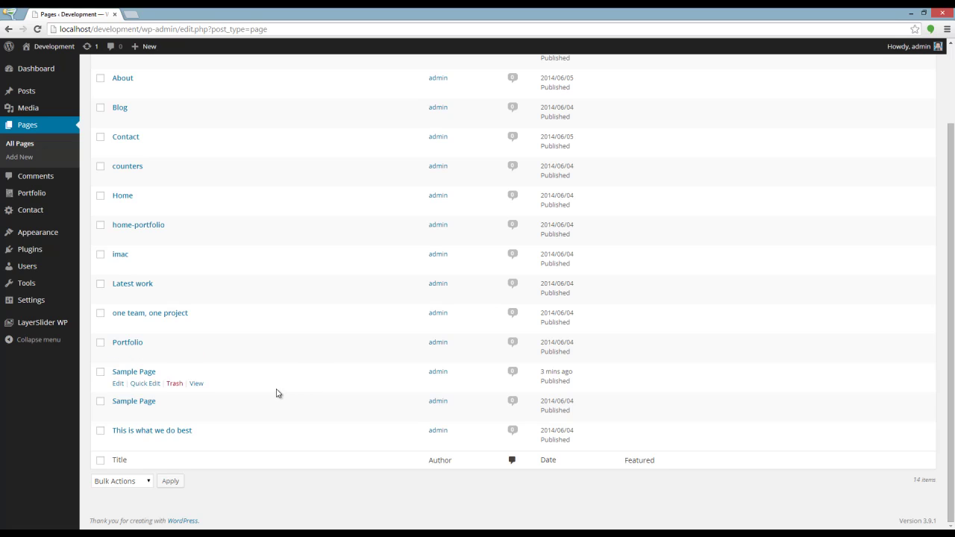
scroll(277, 393, "up", 2)
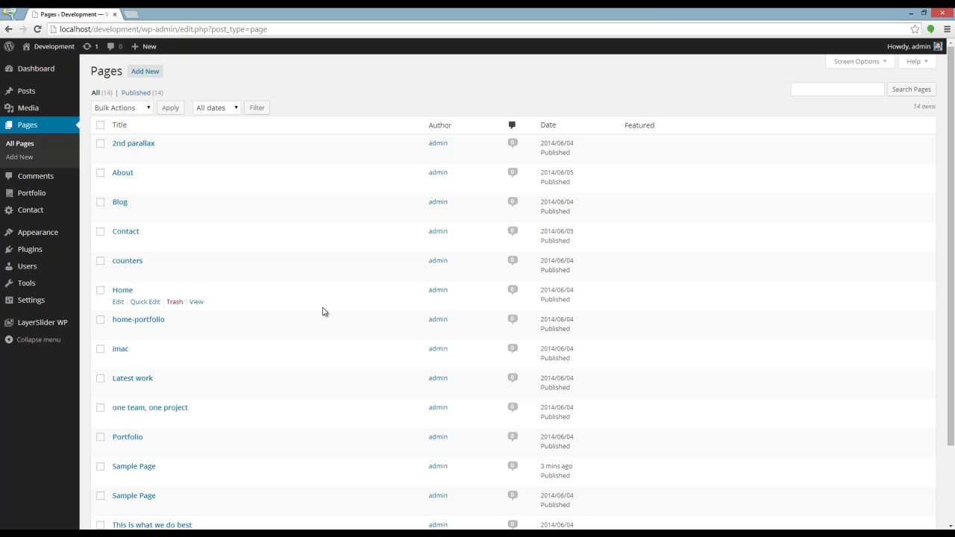
Set the reading settings to a static page with Home as front page and Blog as posts page, and save.
mouse_move(57, 304)
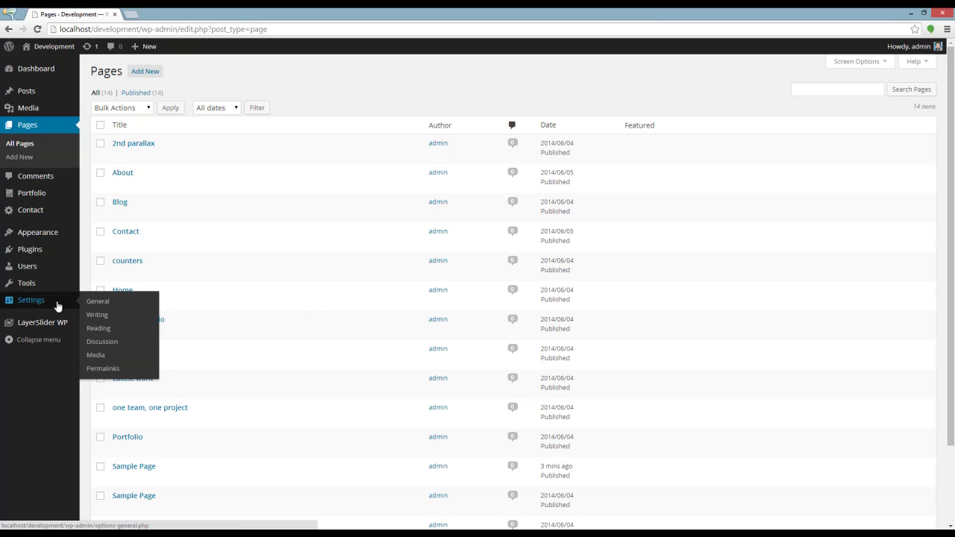
left_click(104, 328)
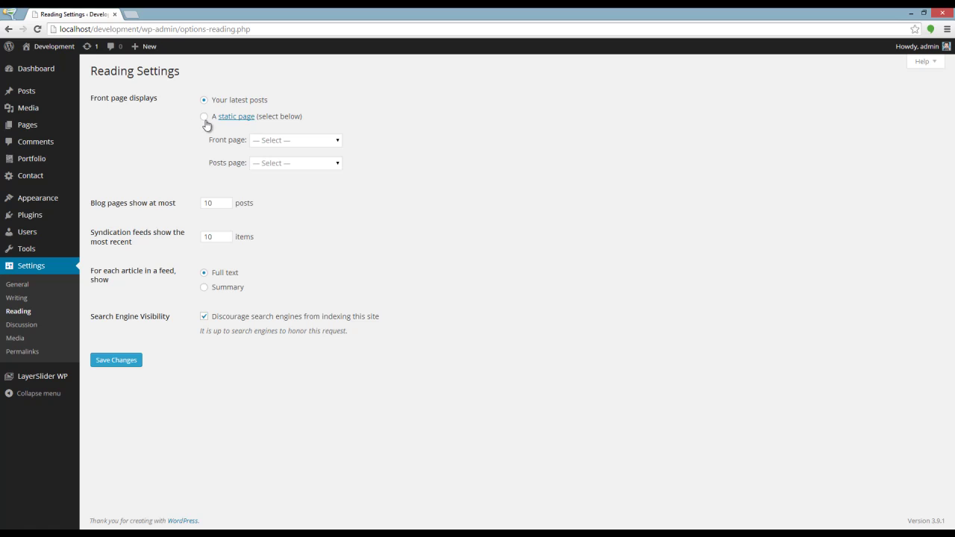
left_click(205, 117)
left_click(301, 143)
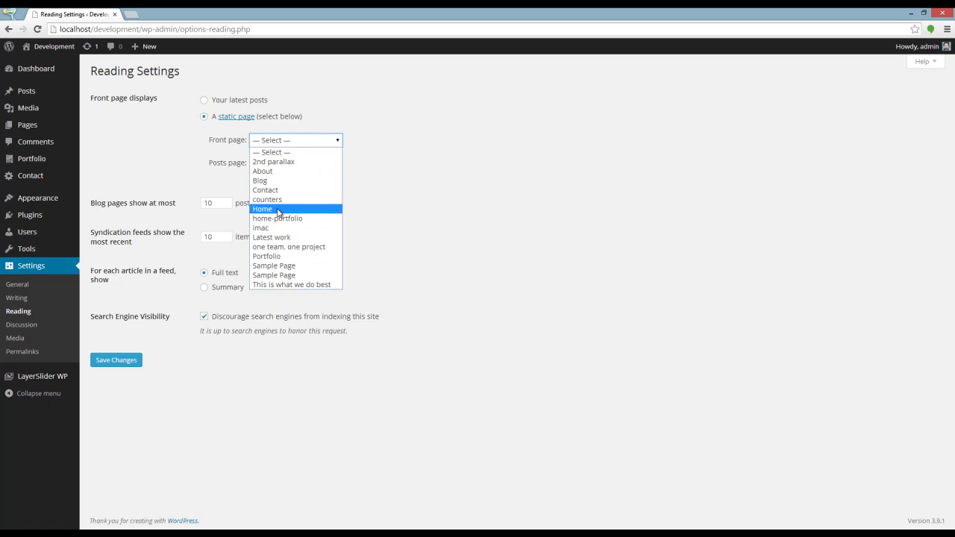
left_click(278, 210)
left_click(274, 164)
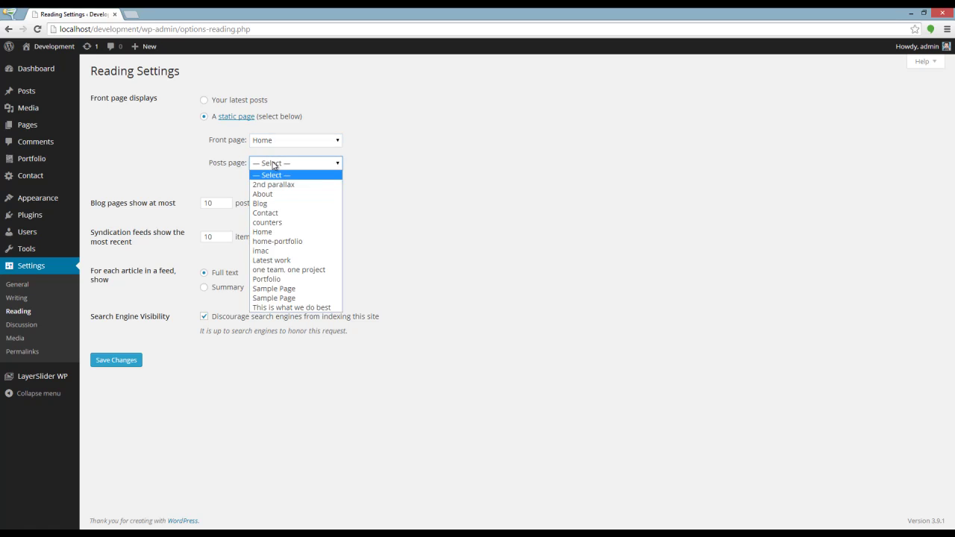
left_click(265, 202)
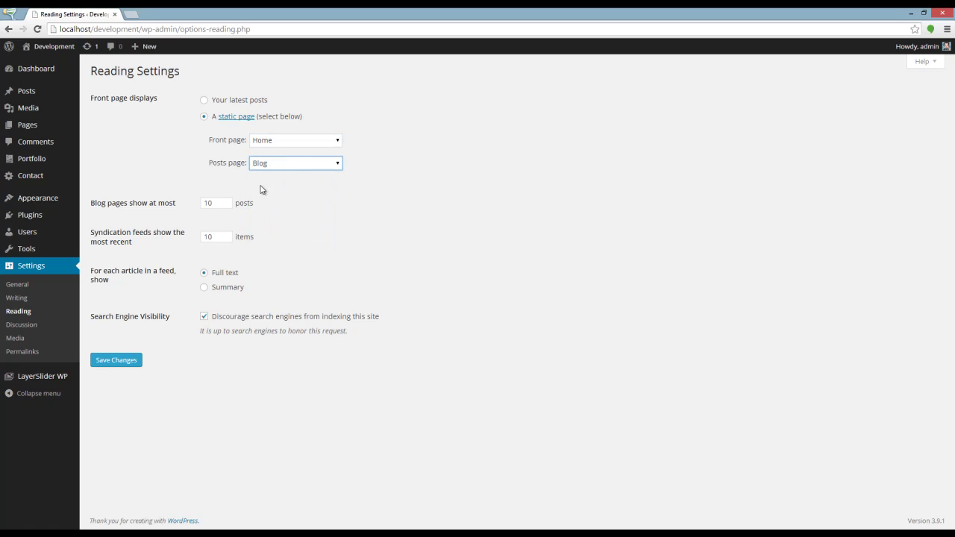
left_click(120, 361)
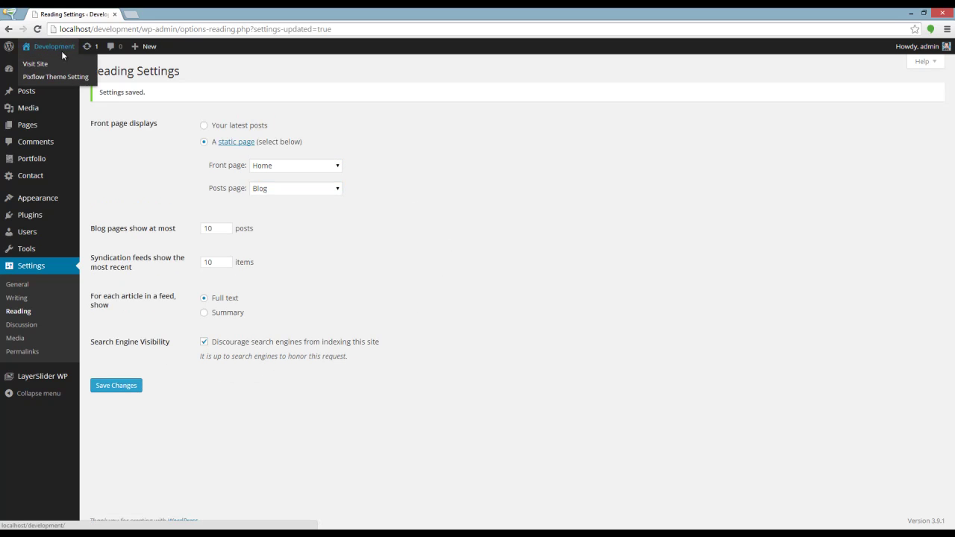
Open the development site in a new browser tab and examine the home page's sections.
right_click(54, 67)
left_click(78, 68)
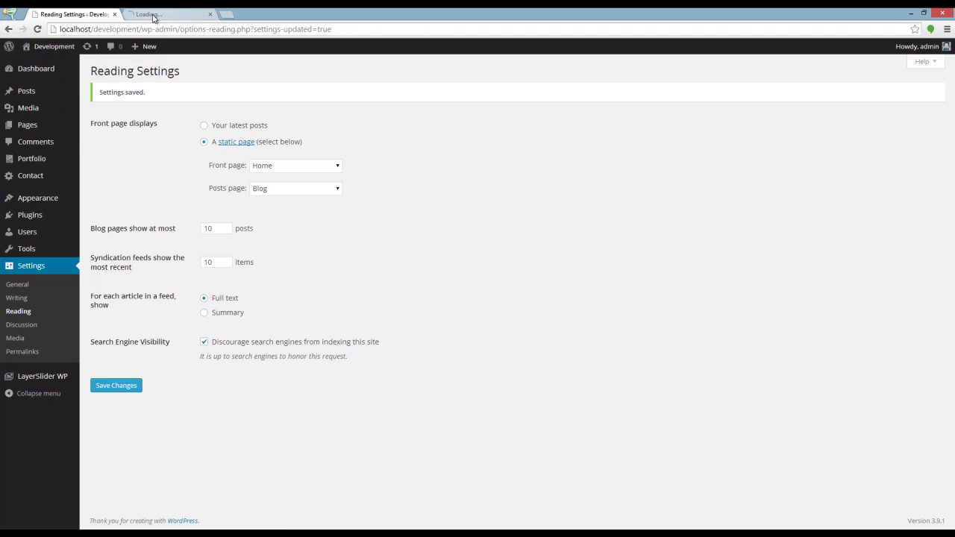
left_click(157, 14)
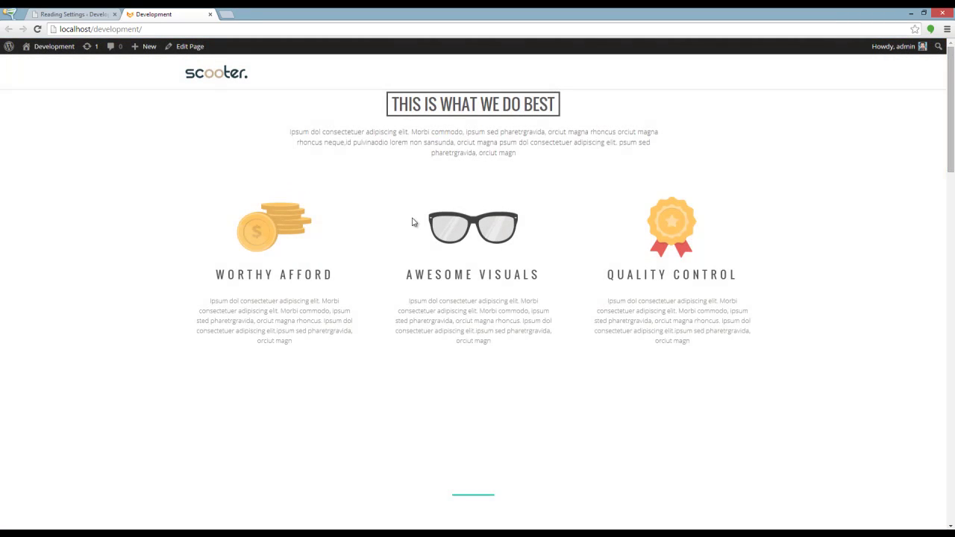
scroll(468, 199, "down", 5)
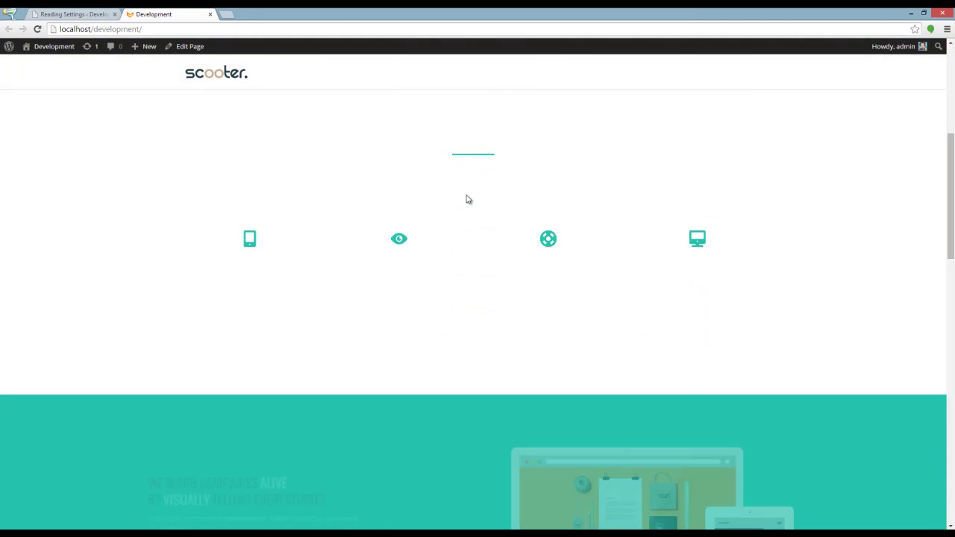
scroll(468, 199, "down", 7)
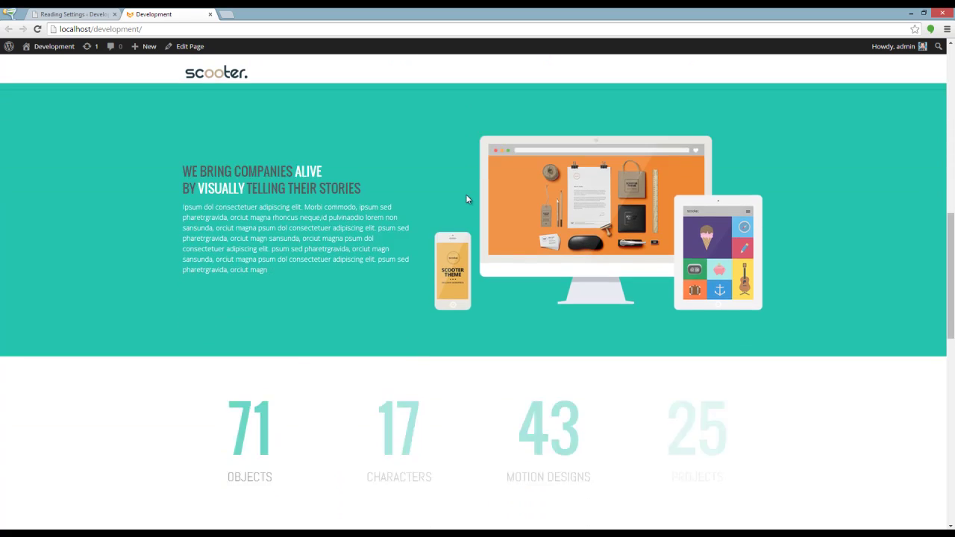
Examine the remaining home page sections down to the footer, including Latest Works and the contact form, and return to the opening section.
scroll(467, 199, "down", 7)
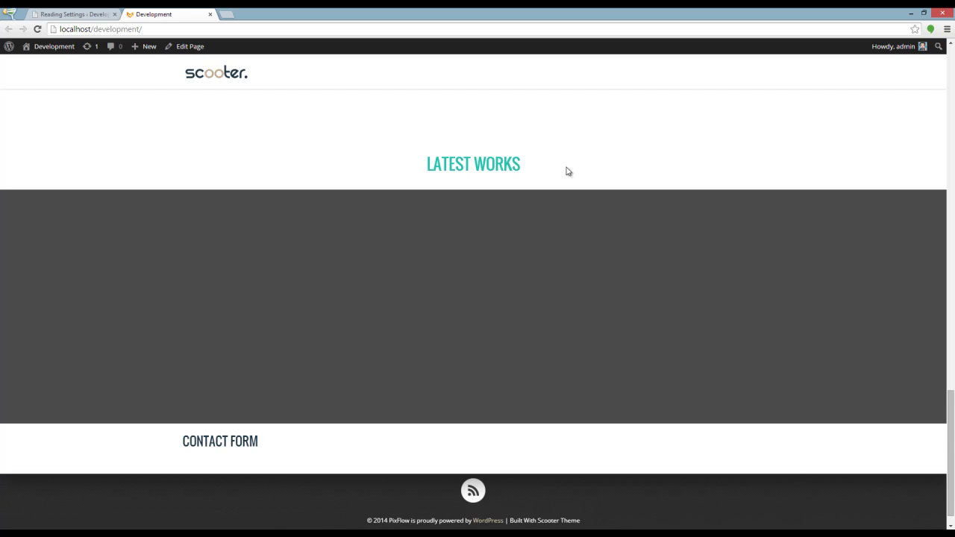
scroll(566, 171, "up", 3)
scroll(566, 172, "up", 10)
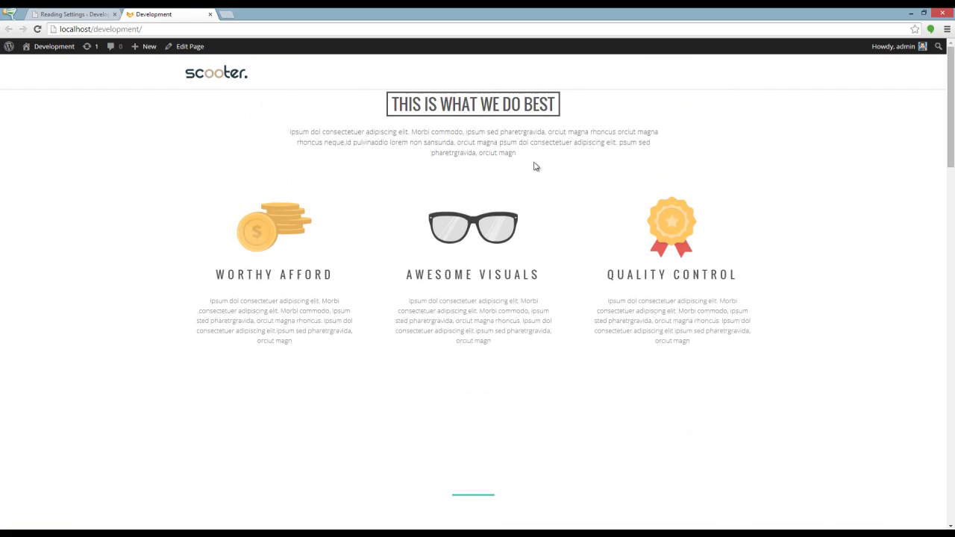
Open the site's menu editor, review the Main Menu's items and settings, and compare them with the home page header.
left_click(79, 15)
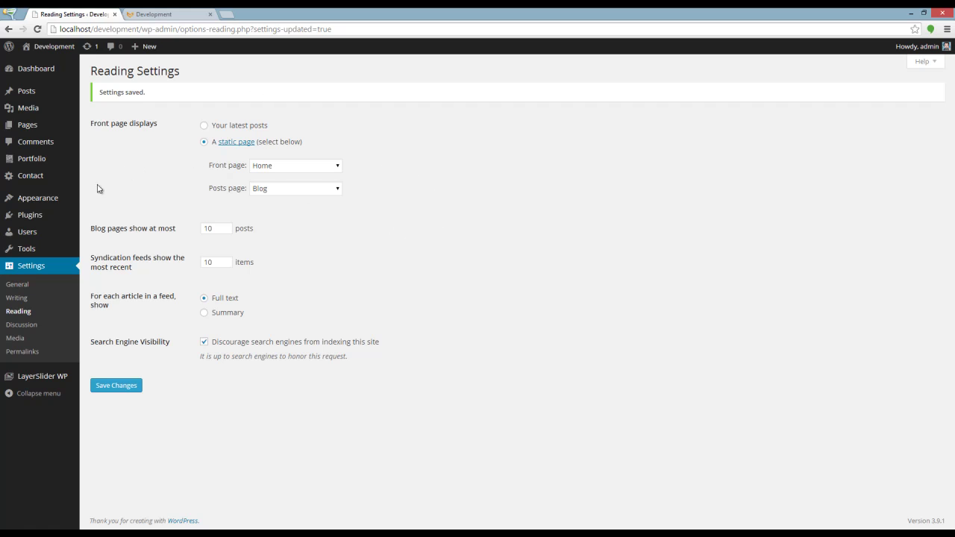
mouse_move(51, 198)
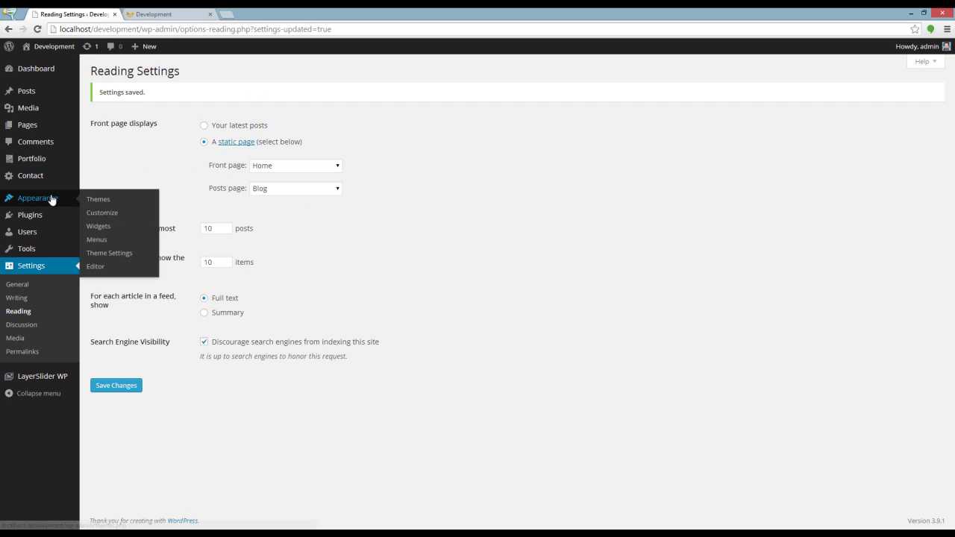
left_click(96, 240)
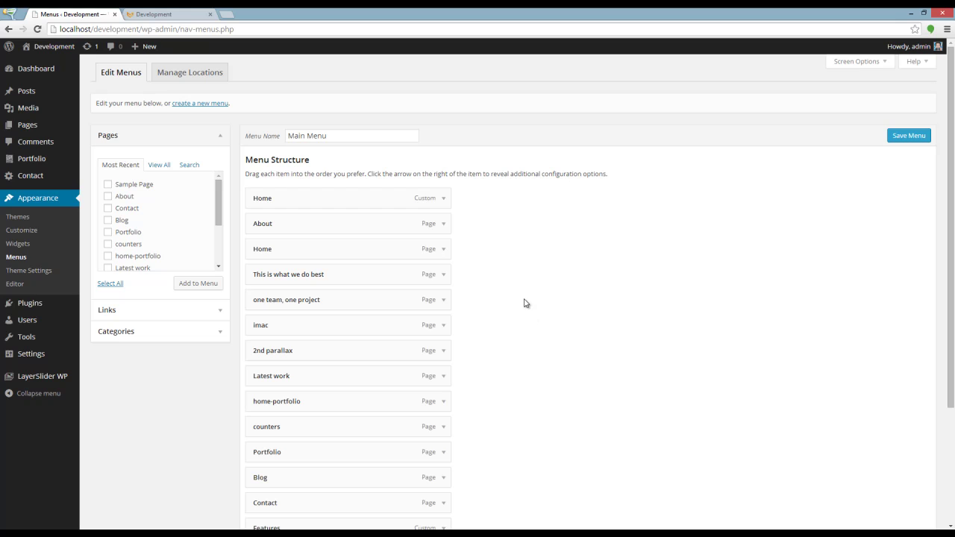
scroll(524, 303, "down", 3)
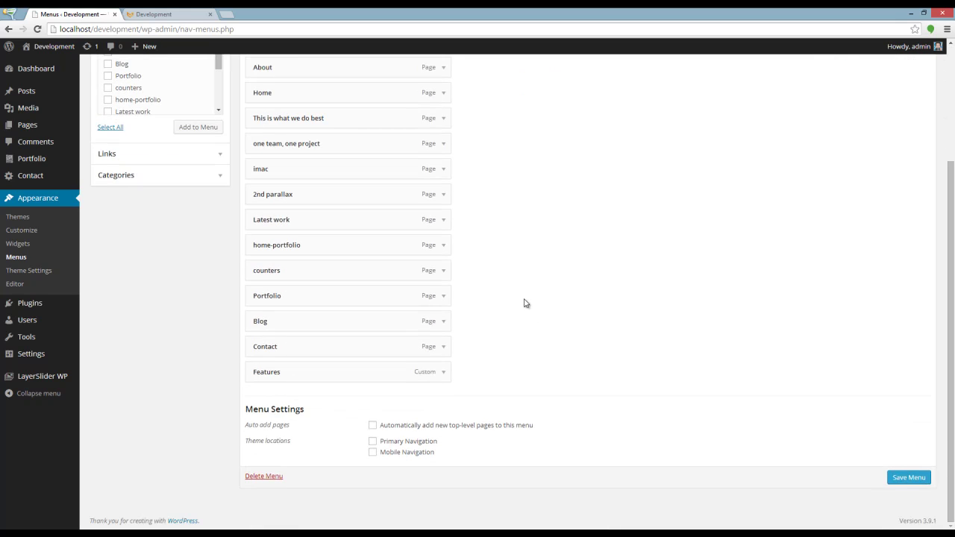
scroll(524, 303, "up", 3)
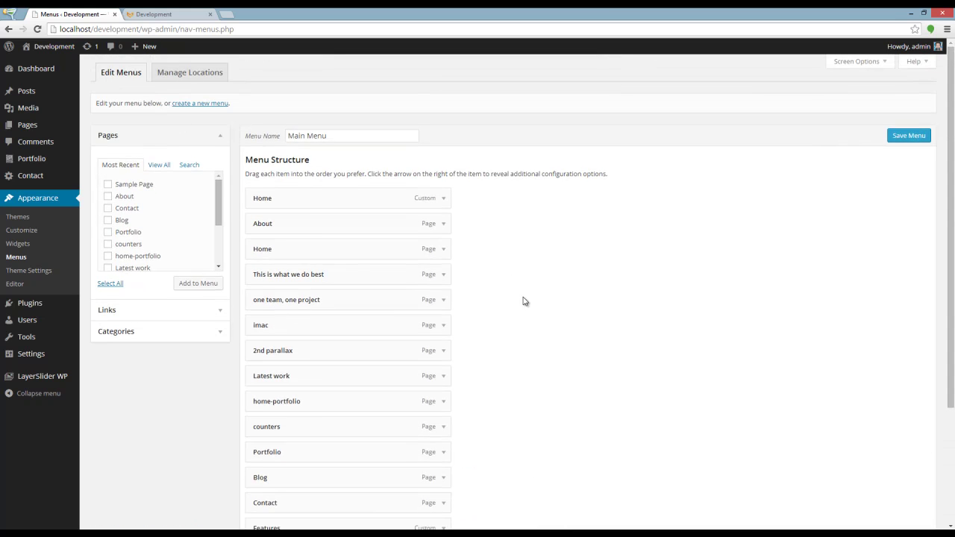
left_click(182, 14)
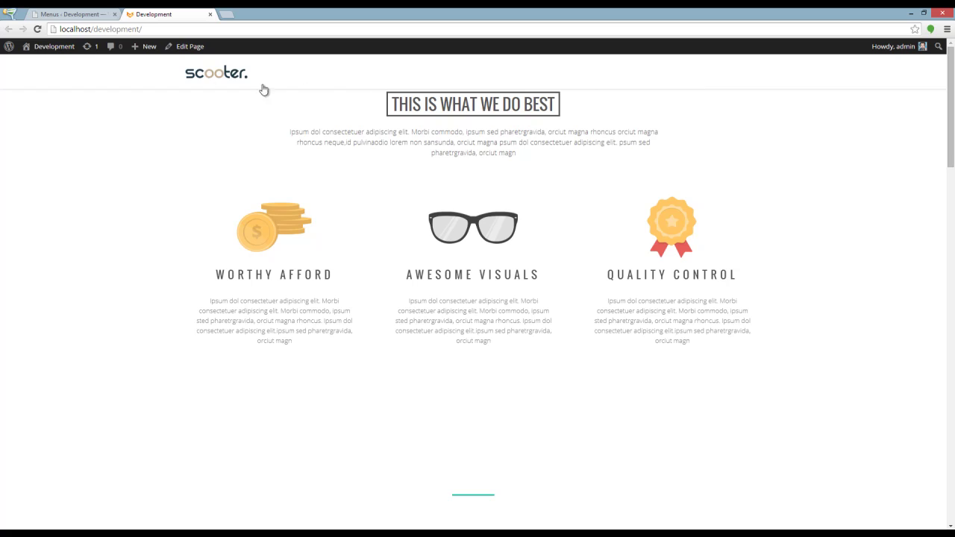
left_click(84, 15)
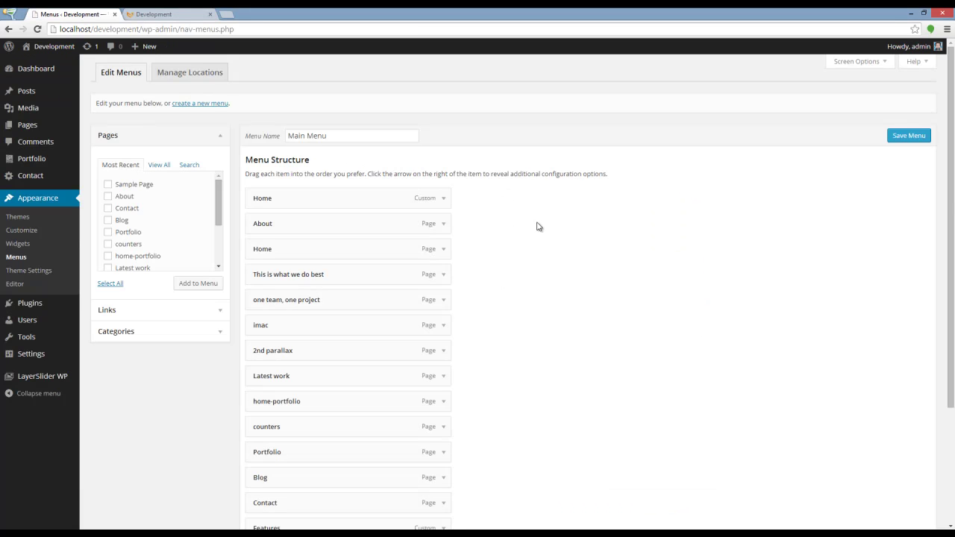
Assign the Main Menu to the Primary Navigation and Mobile Navigation theme locations and save the menu.
scroll(534, 255, "down", 2)
scroll(534, 269, "down", 1)
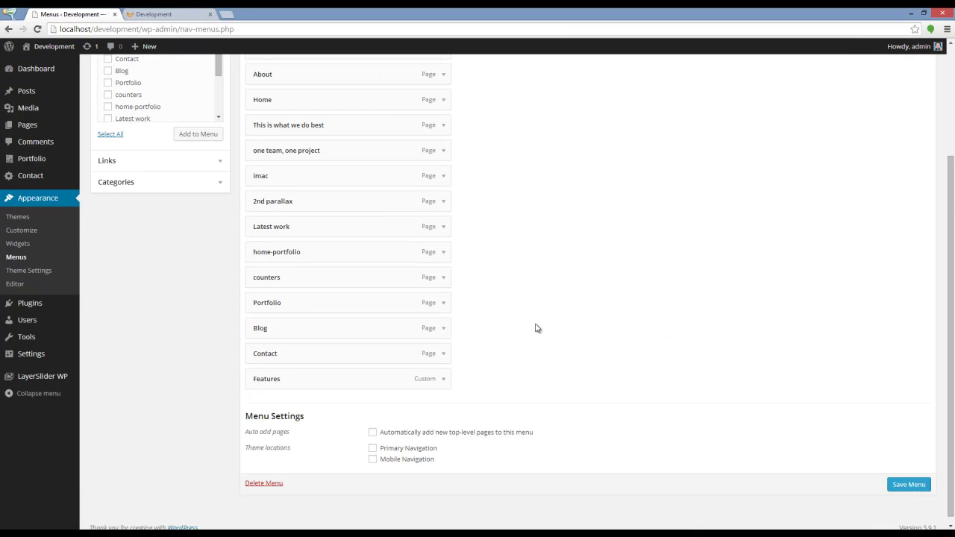
left_click(373, 442)
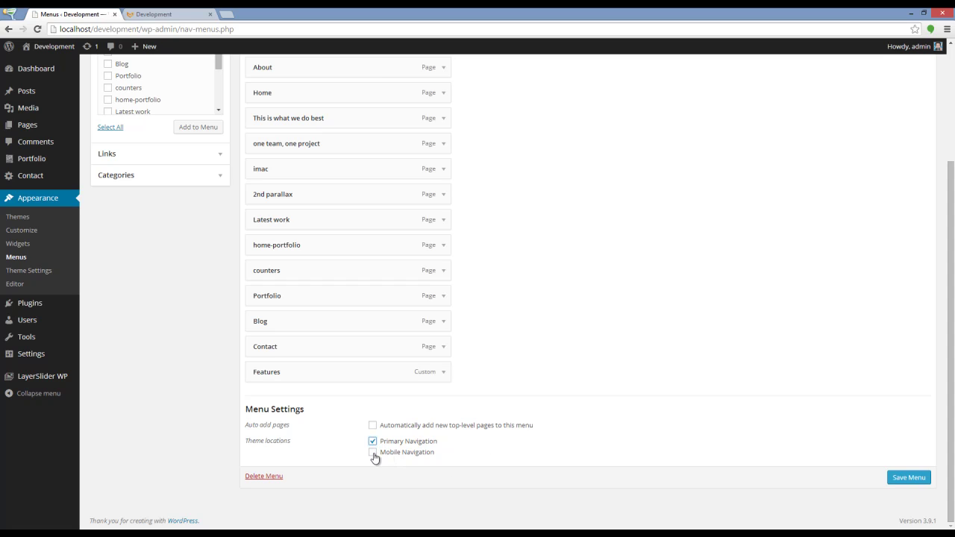
left_click(373, 453)
left_click(896, 478)
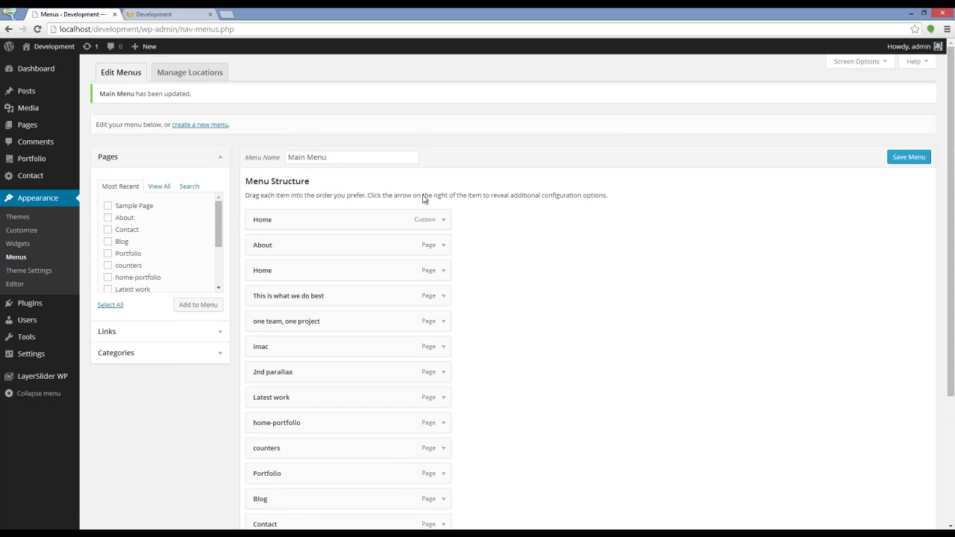
Reload the development site's home page to check its header navigation and open the About page from it.
left_click(169, 14)
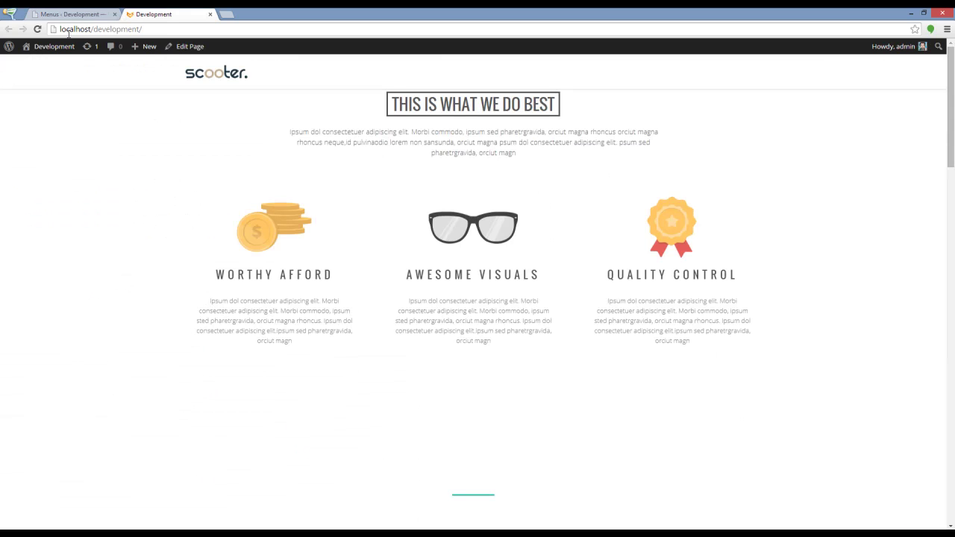
left_click(38, 29)
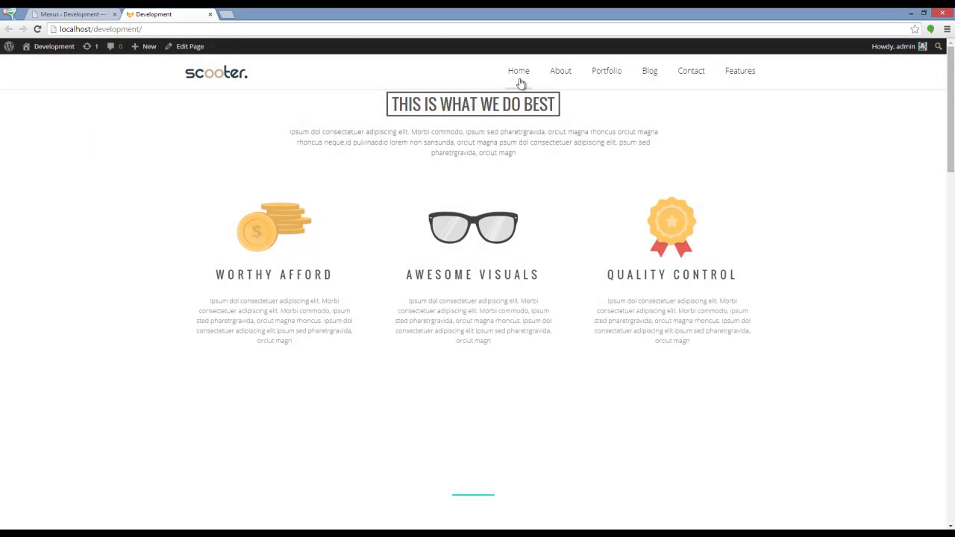
left_click(565, 76)
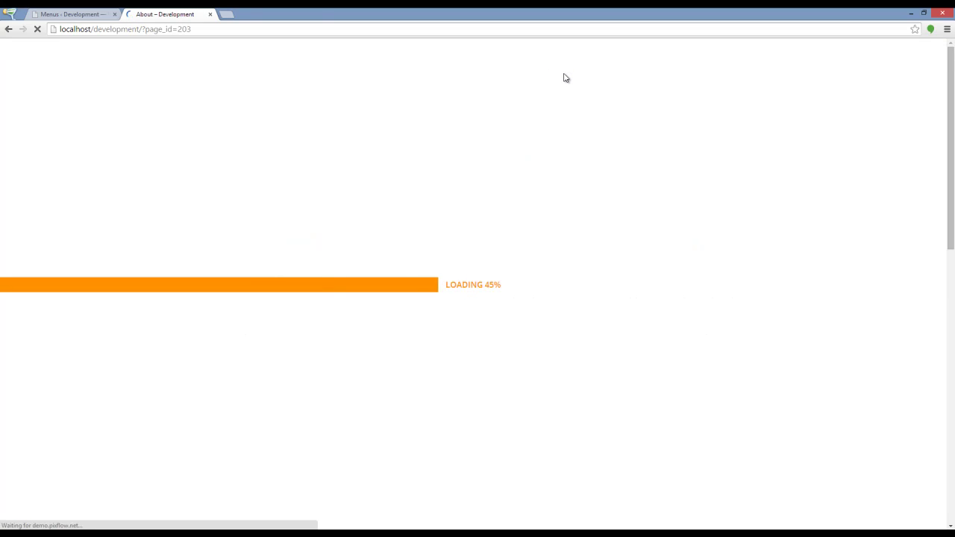